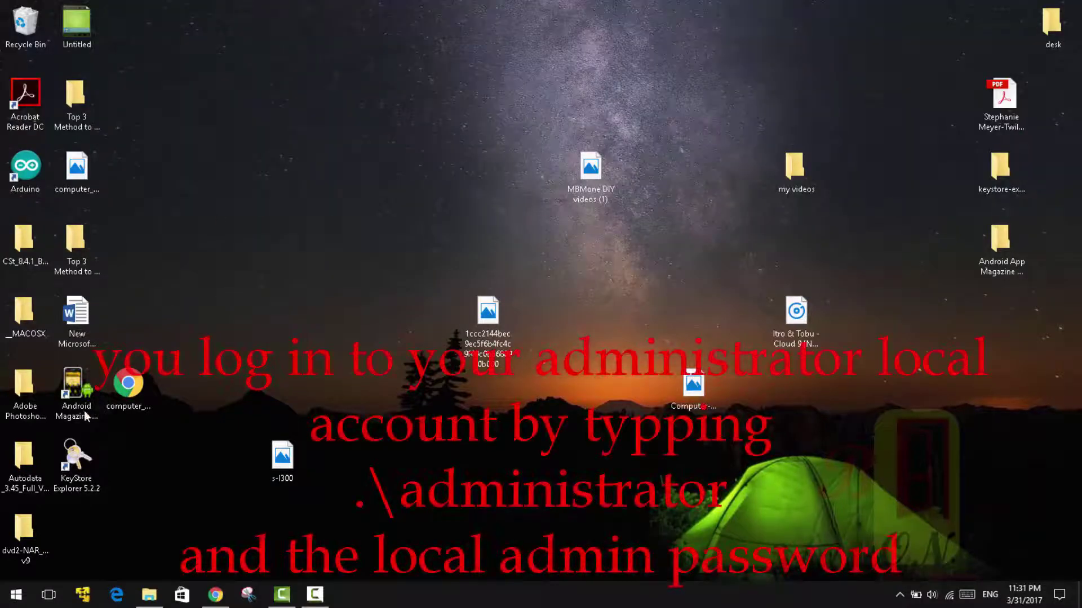
Reach the name change dialog via This PC Properties, Advanced system settings and Computer Name
{"action": "left_click", "coordinate": [17, 595]}
{"action": "type", "text": "thi"}
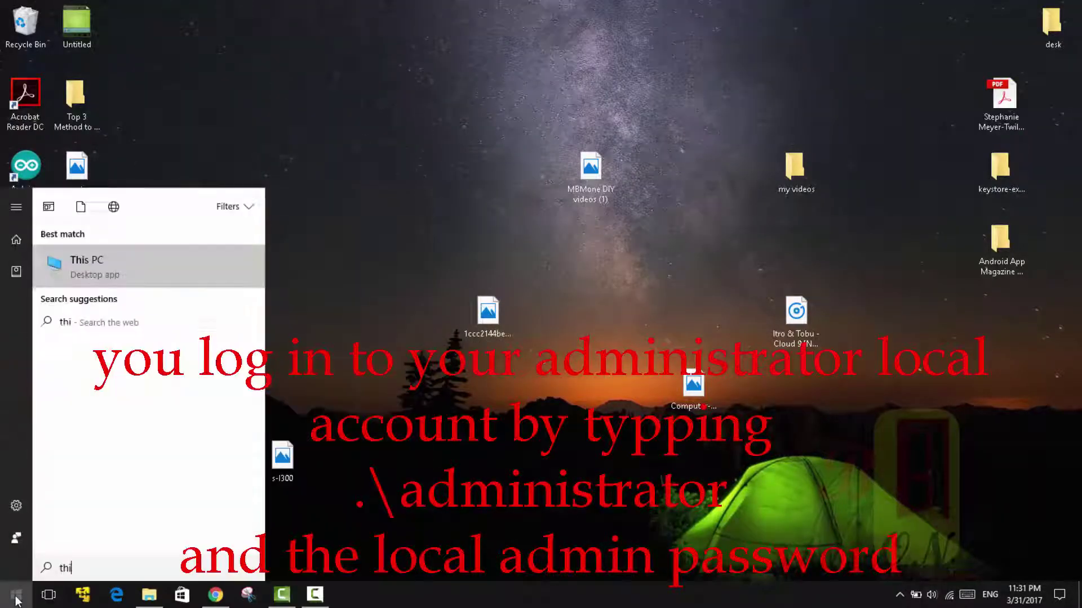
{"action": "type", "text": "s"}
{"action": "right_click", "coordinate": [144, 273]}
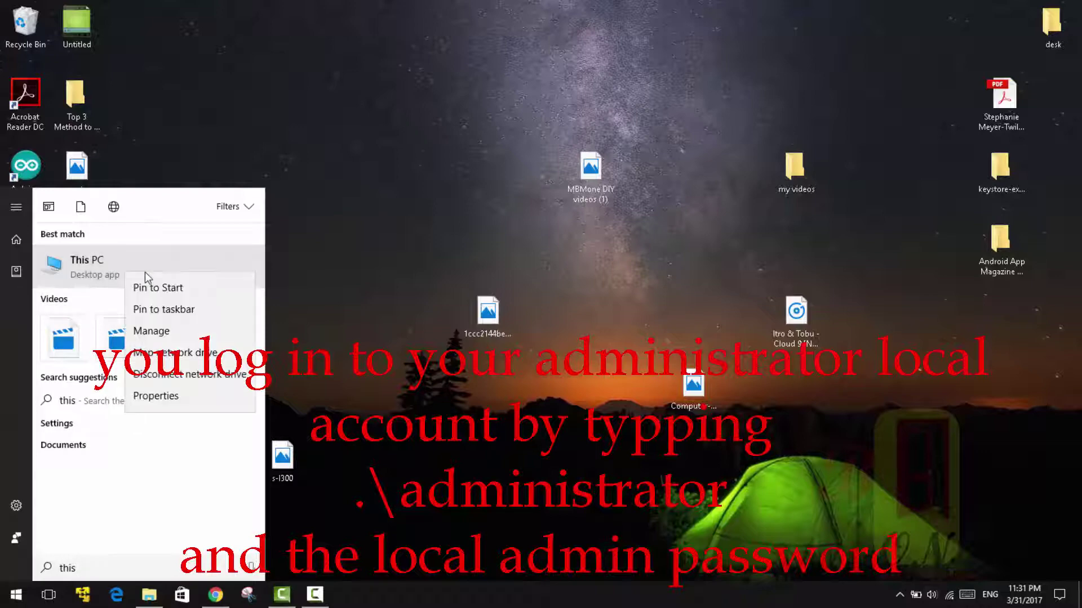
{"action": "left_click", "coordinate": [178, 401]}
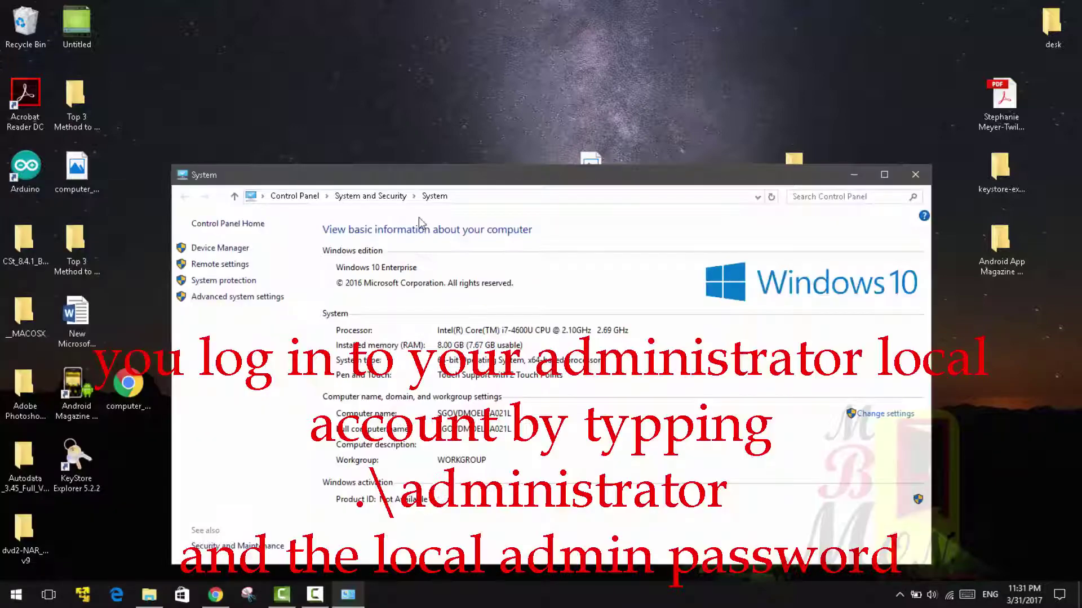
{"action": "left_click", "coordinate": [218, 298]}
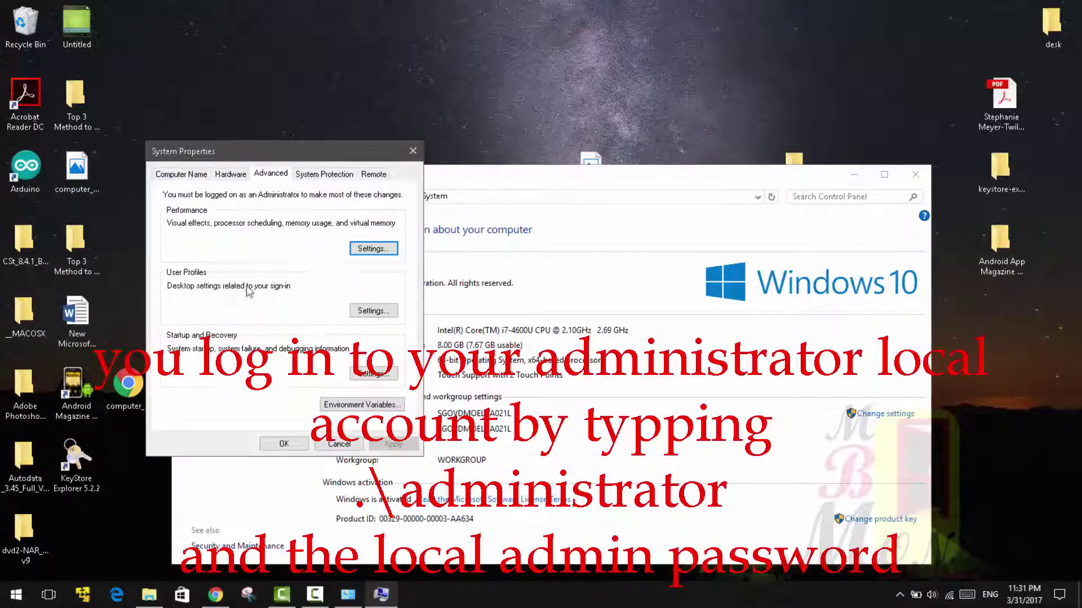
{"action": "left_click", "coordinate": [169, 175]}
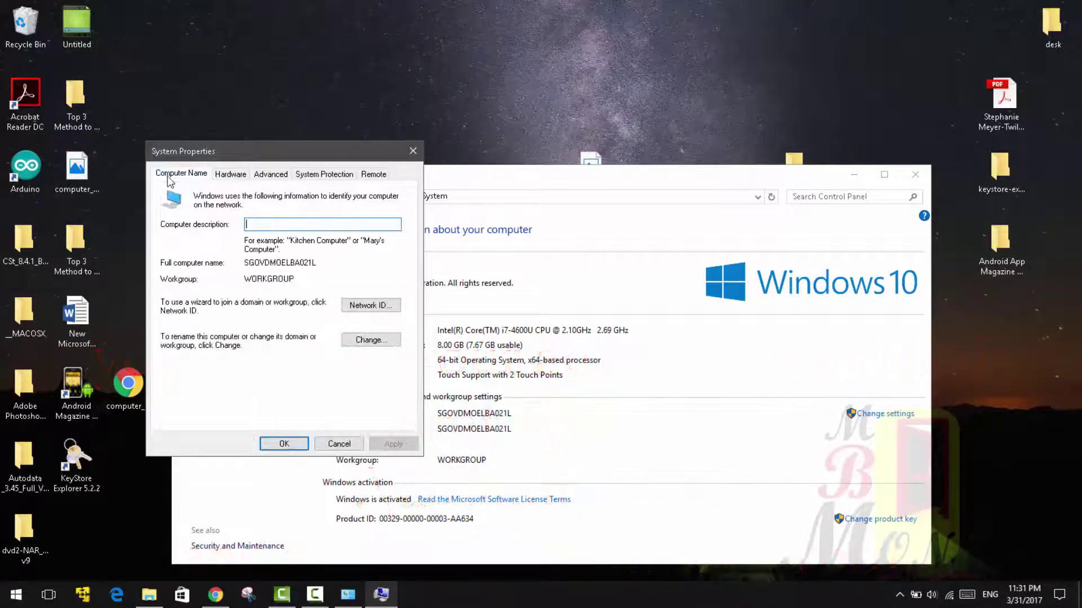
{"action": "left_click", "coordinate": [360, 343]}
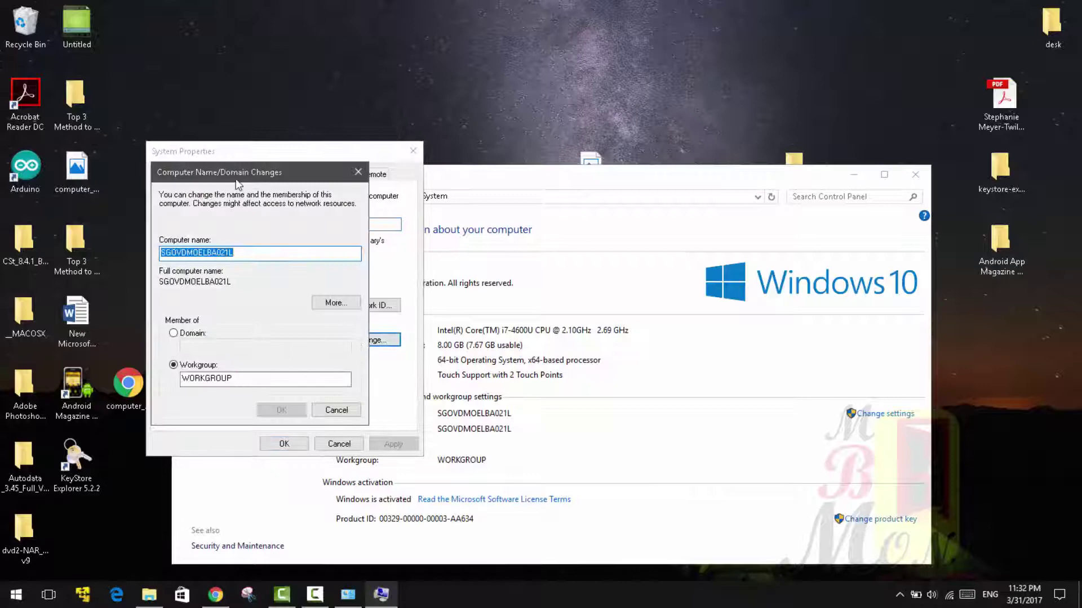
Move the dialog aside and replace the computer name 'my PC' with 'MBMone Laptop'
{"action": "left_click_drag", "start_coordinate": [252, 179], "coordinate": [286, 163]}
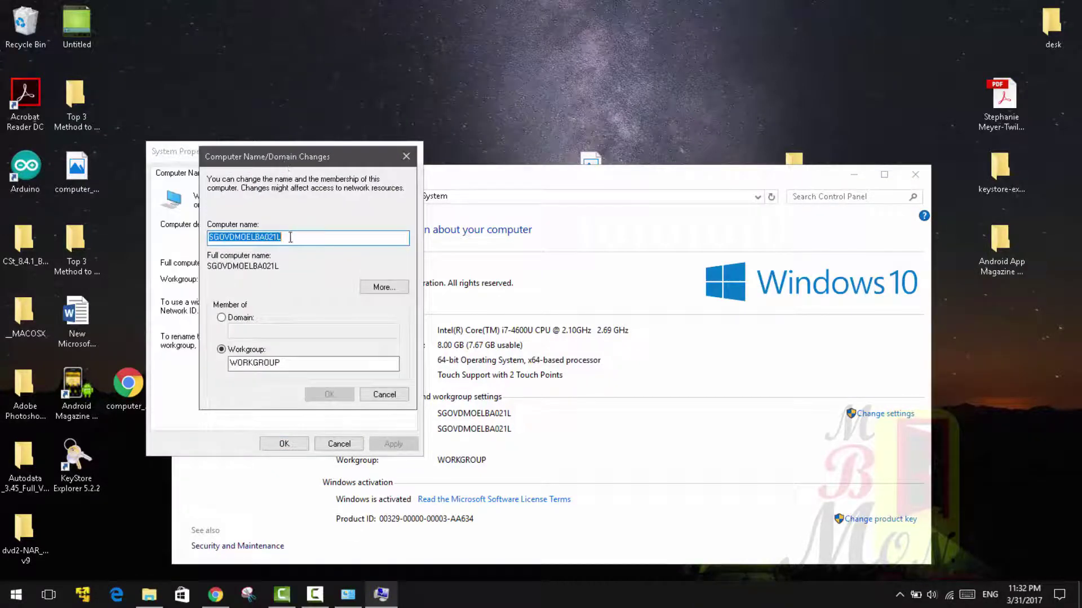
{"action": "key", "text": "BackSpace"}
{"action": "type", "text": "my"}
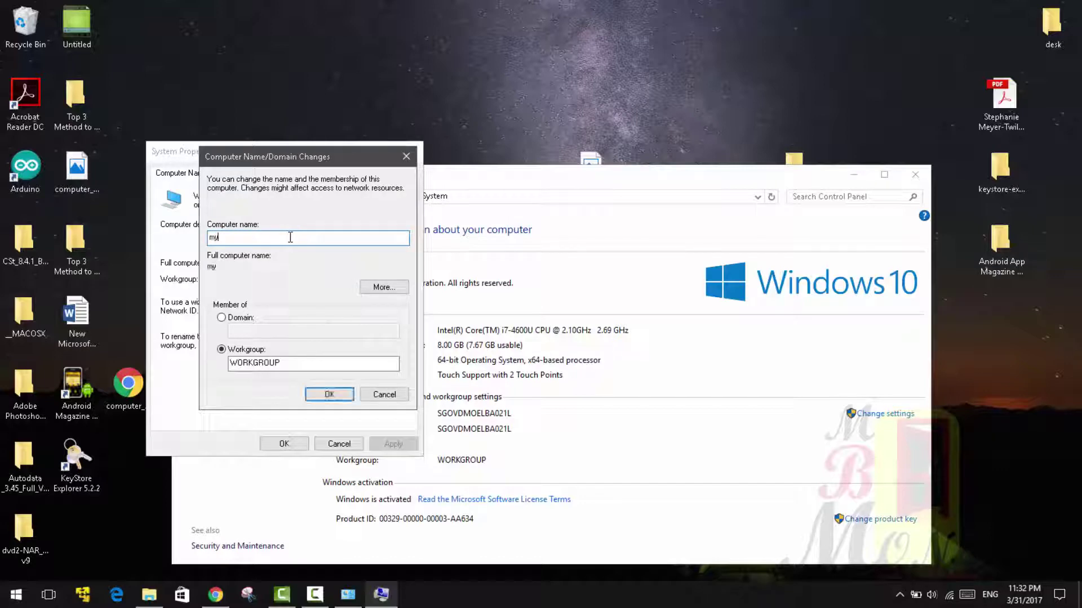
{"action": "type", "text": " P"}
{"action": "type", "text": "C"}
{"action": "left_click_drag", "start_coordinate": [262, 238], "coordinate": [167, 243]}
{"action": "key", "text": "BackSpace"}
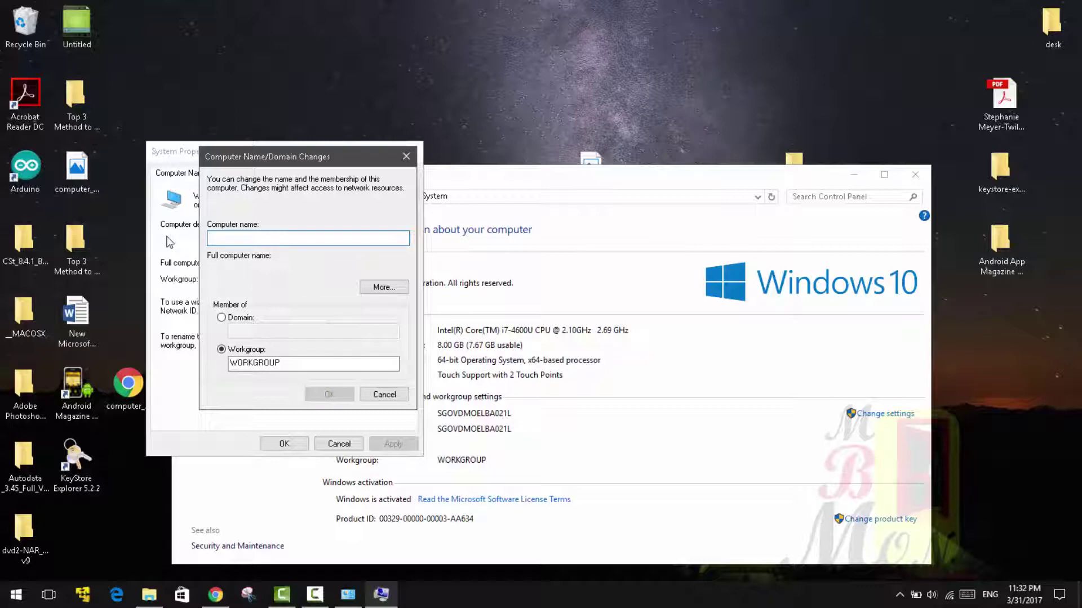
{"action": "type", "text": "M"}
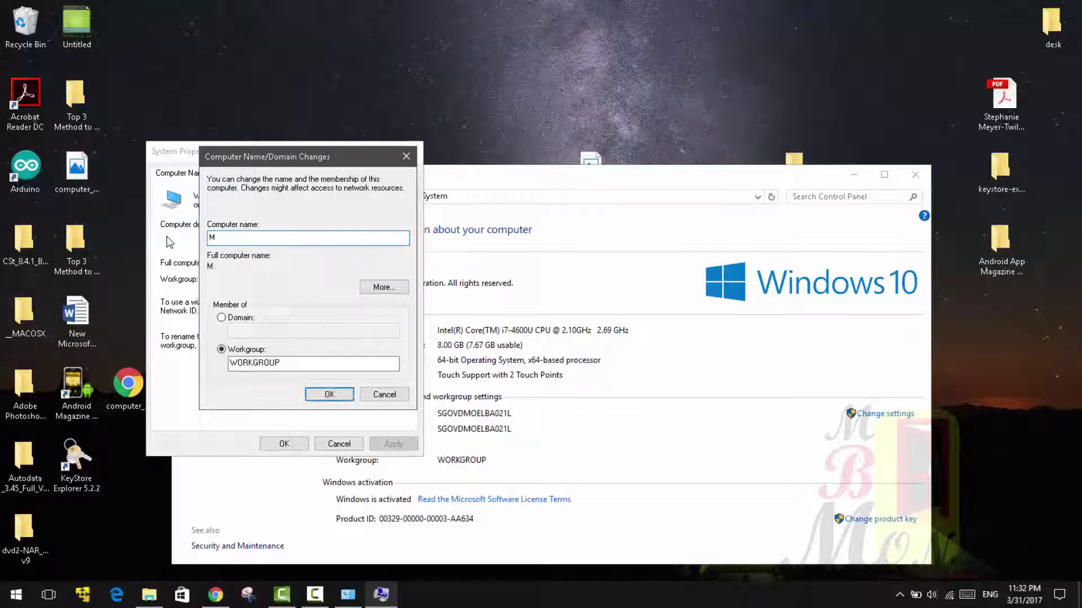
{"action": "type", "text": "BMone"}
{"action": "type", "text": " L"}
{"action": "type", "text": "apt"}
{"action": "type", "text": "op"}
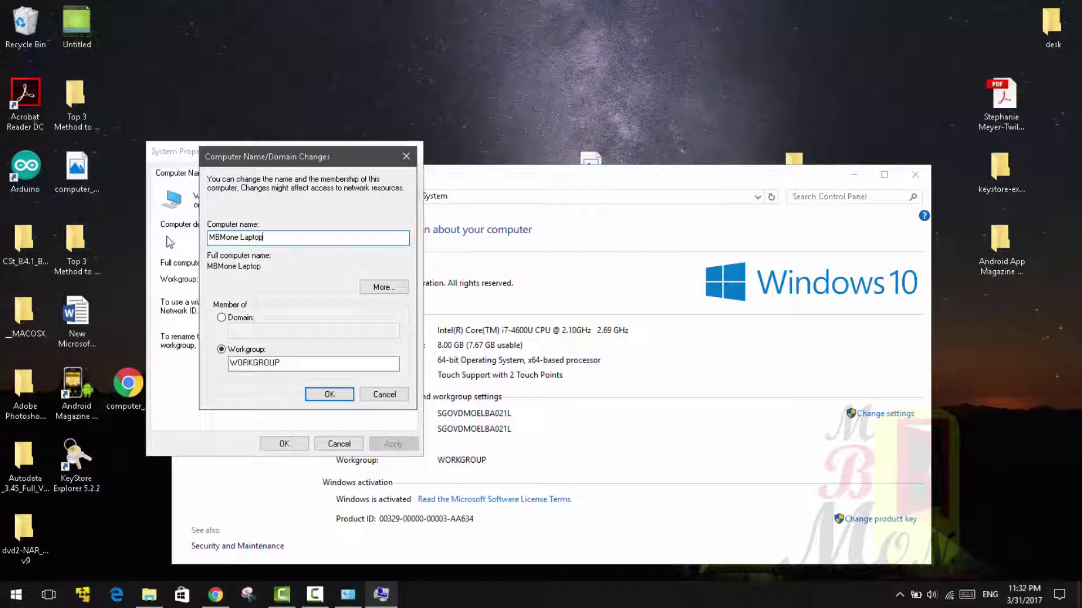
Choose Domain under Member of, leaving the domain name blank
{"action": "left_click", "coordinate": [234, 319]}
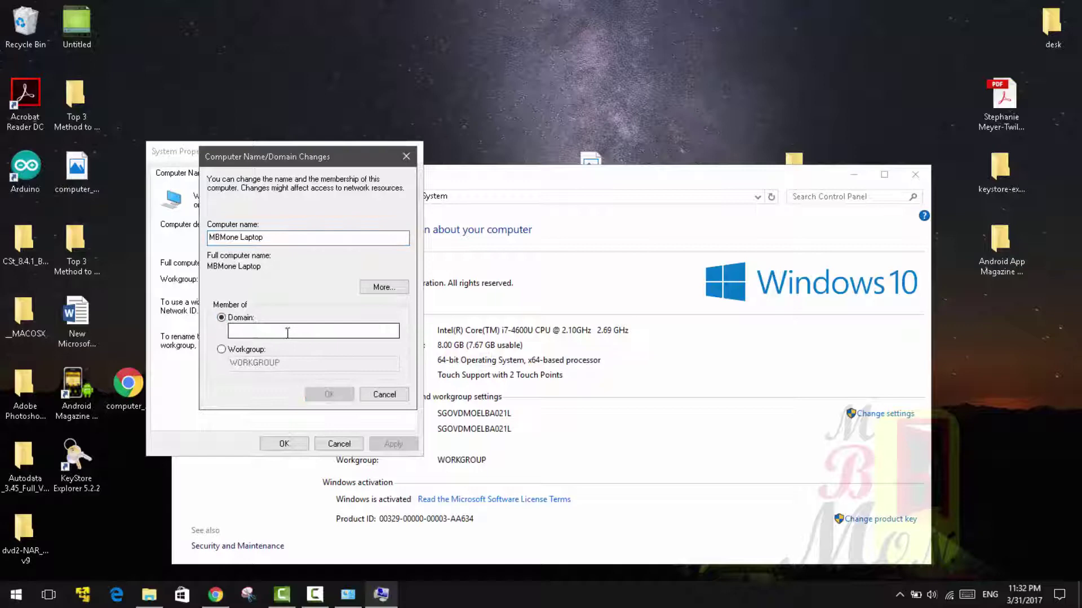